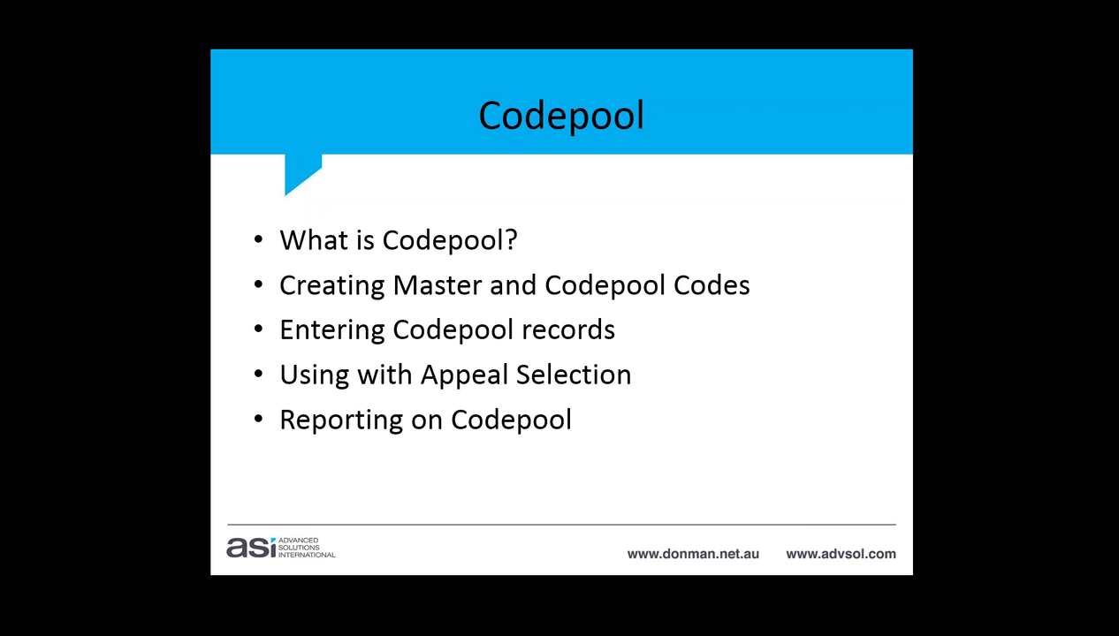
# Advance past the final Codepool agenda slide and exit the slide show.
pyautogui.press('Right')
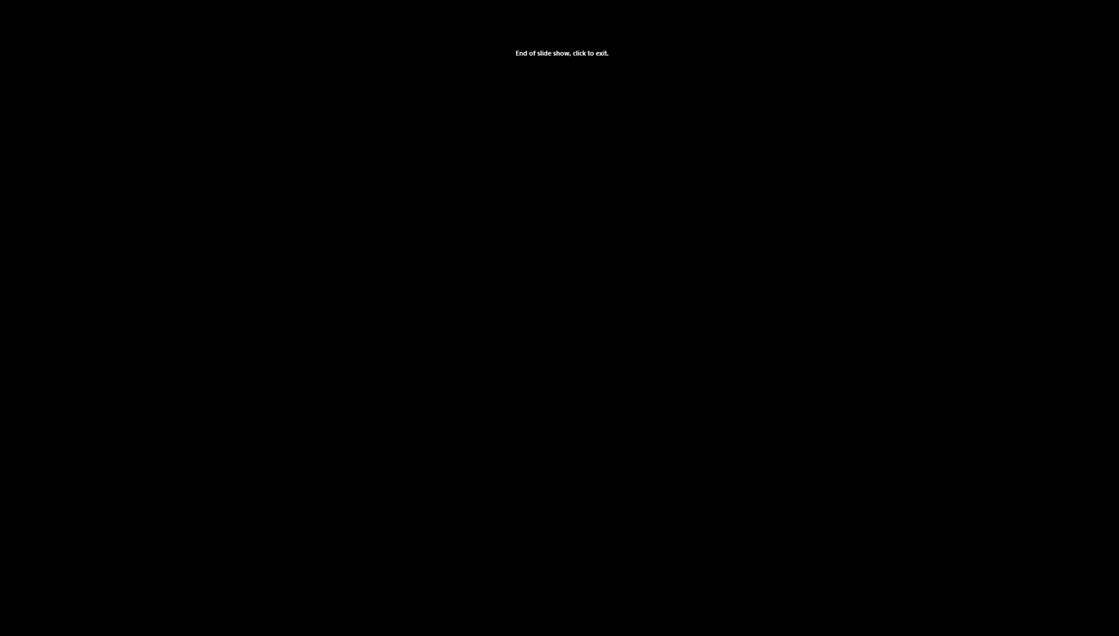
pyautogui.press('Right')
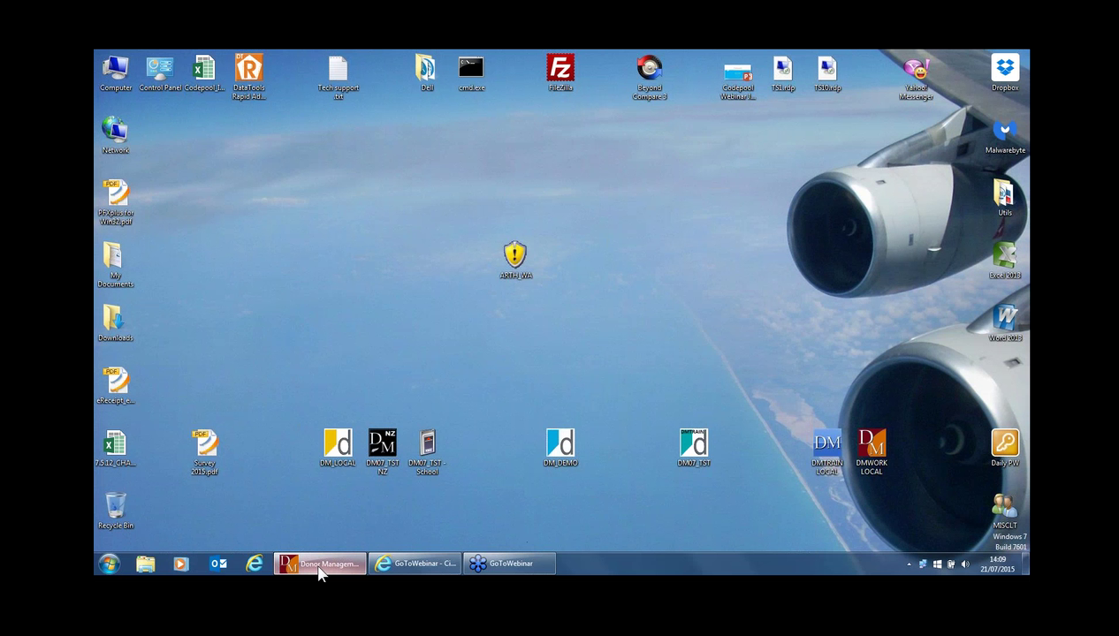
# Restore and maximize Donor Management, then load donor 1 (Anonymous, Melbourne) into the Add/Edit form.
pyautogui.click(318, 570)
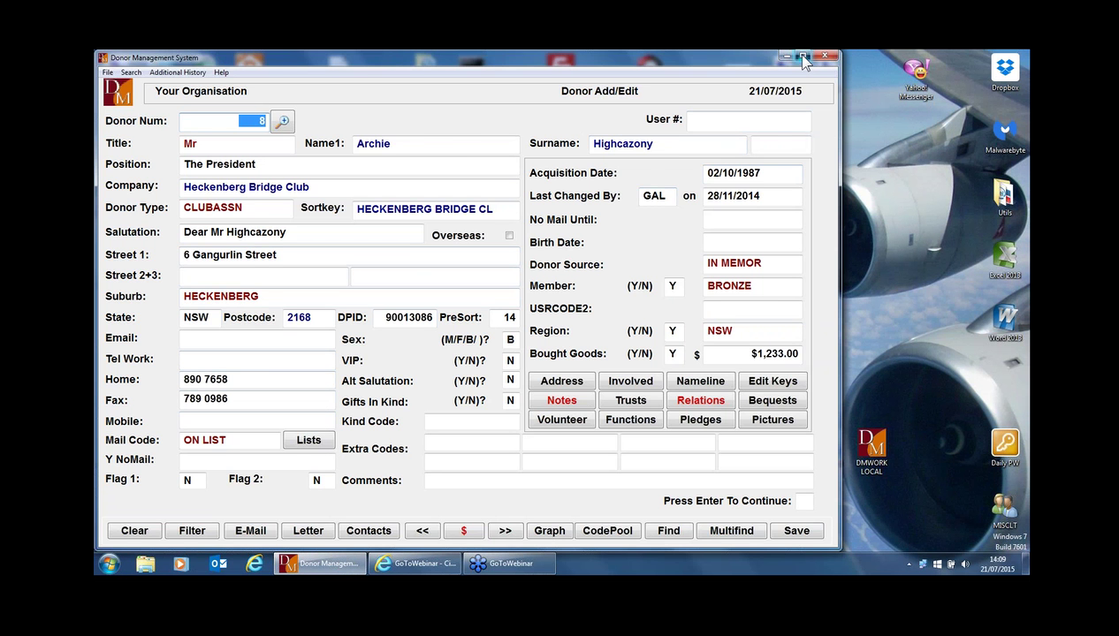
pyautogui.click(803, 56)
pyautogui.press('BackSpace')
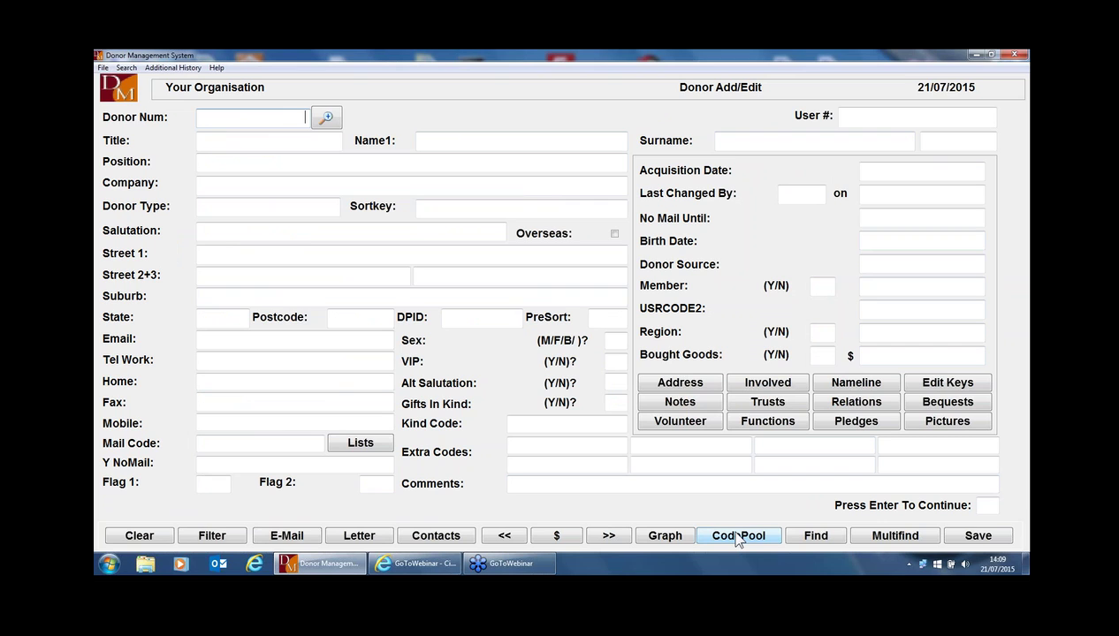
pyautogui.write('1')
pyautogui.press('Return')
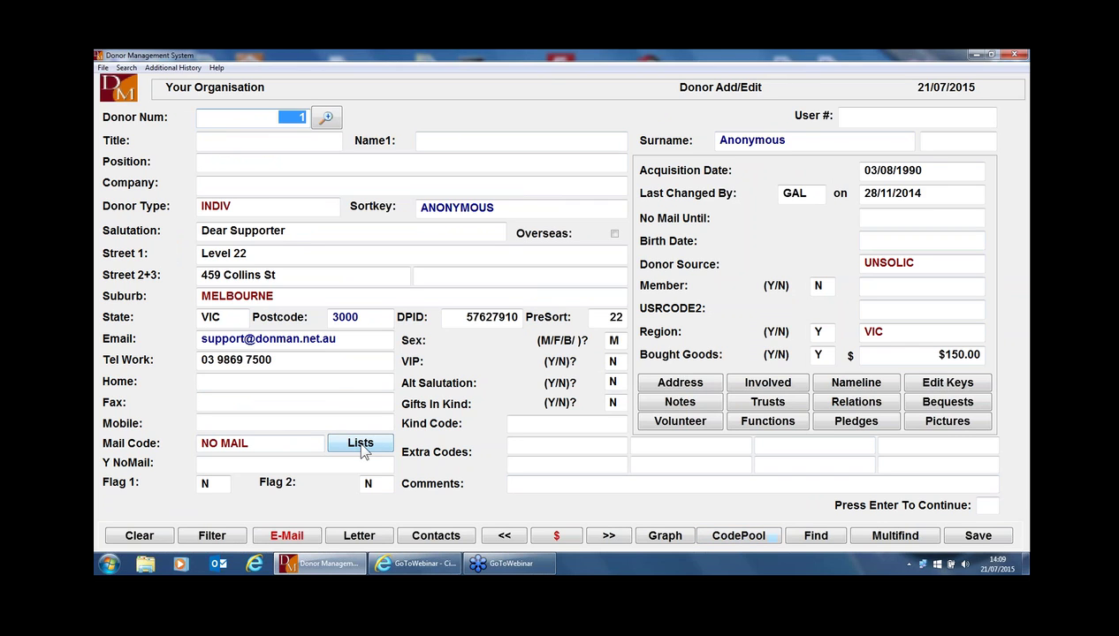
# Tick the NEWSLET newsletter list in donor 1's Mail Lists and confirm.
pyautogui.click(361, 444)
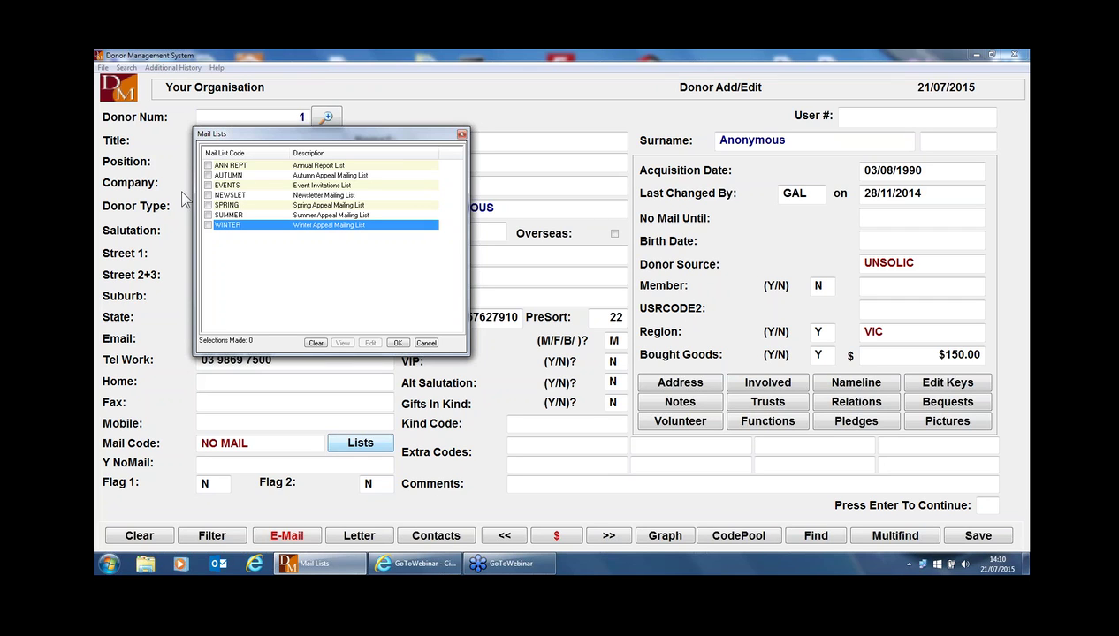
pyautogui.click(208, 195)
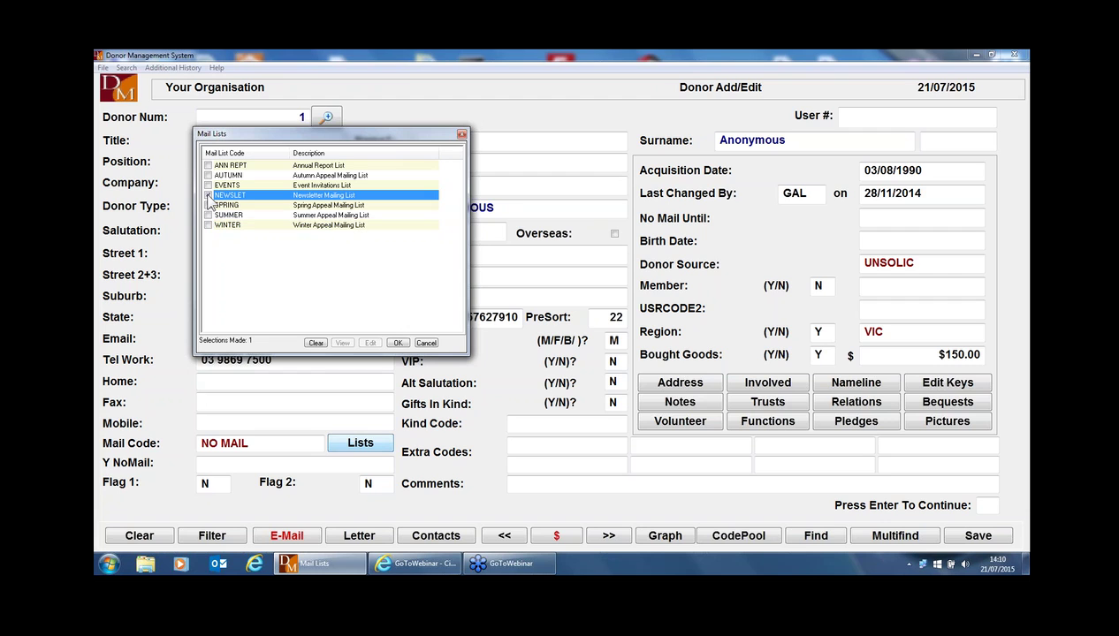
pyautogui.click(400, 343)
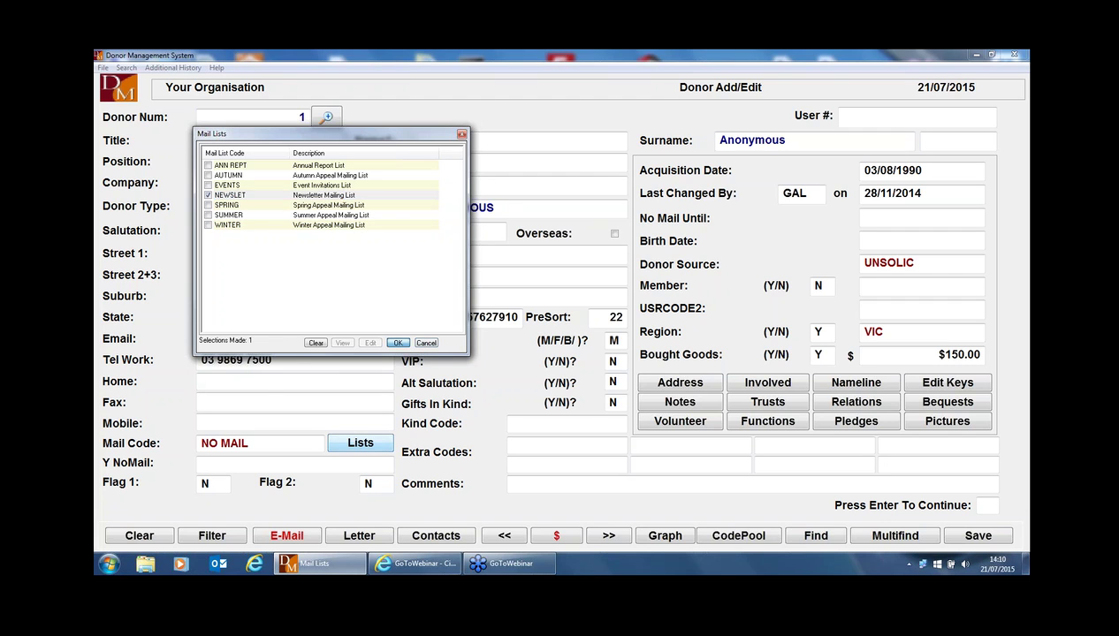
# Open donor 1's Code Pool, widen the Date column, and view the MLIST / NEWSLET record dated 21/07/2015.
pyautogui.click(739, 537)
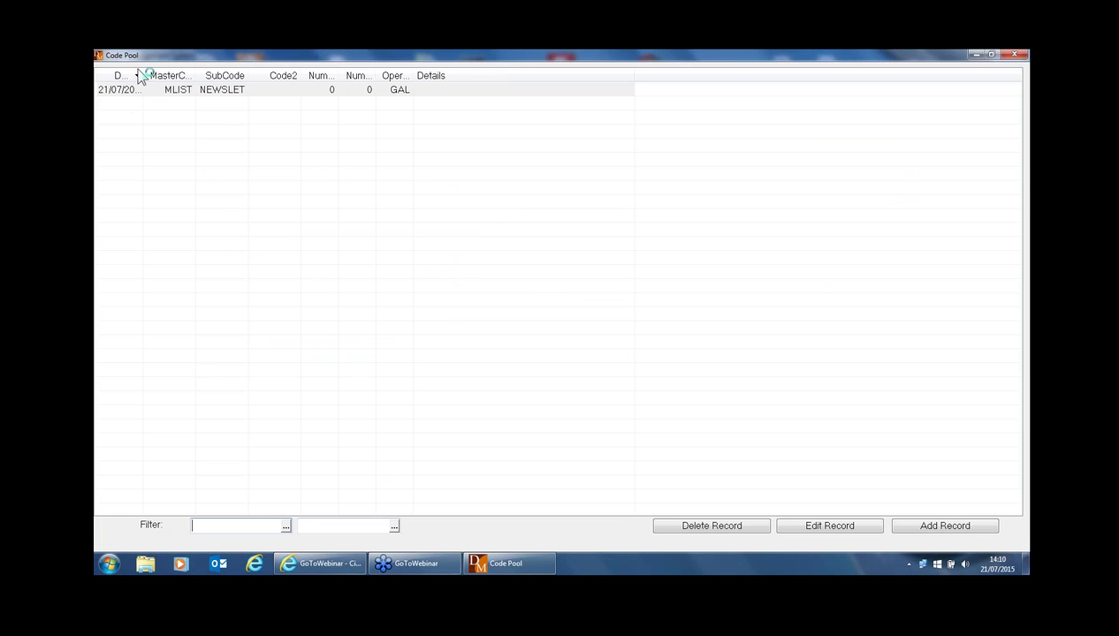
pyautogui.doubleClick(141, 74)
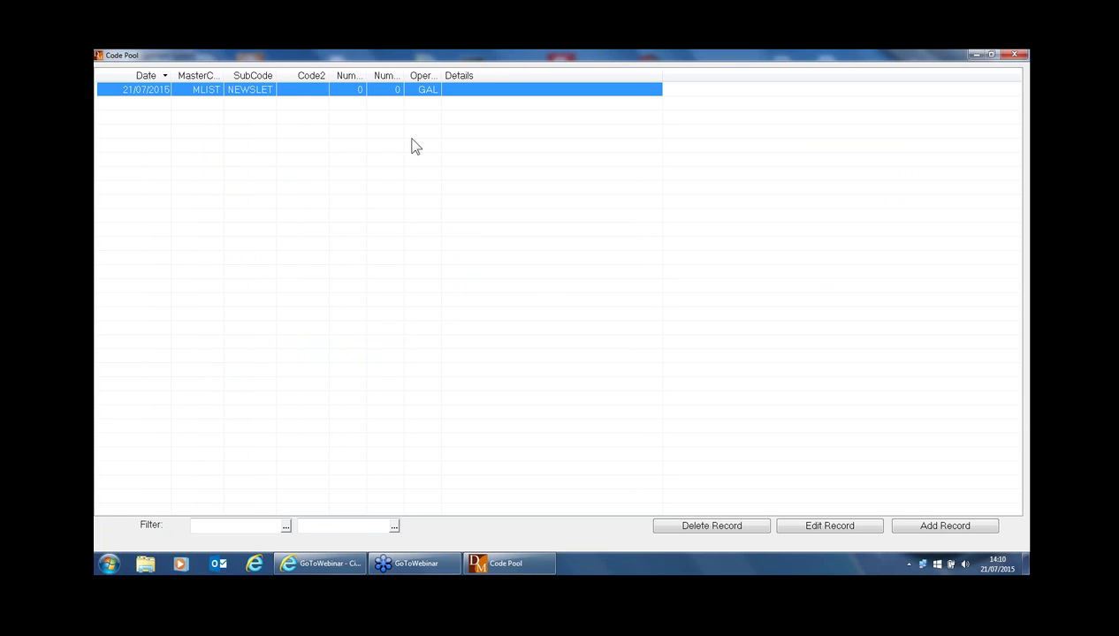
pyautogui.doubleClick(259, 92)
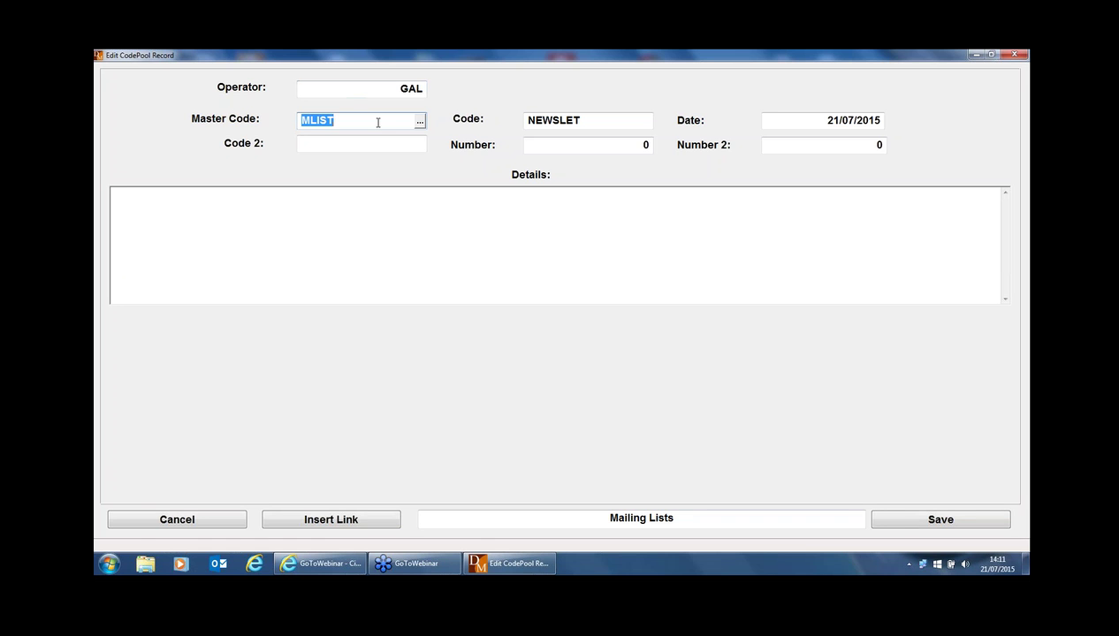
pyautogui.press('Return')
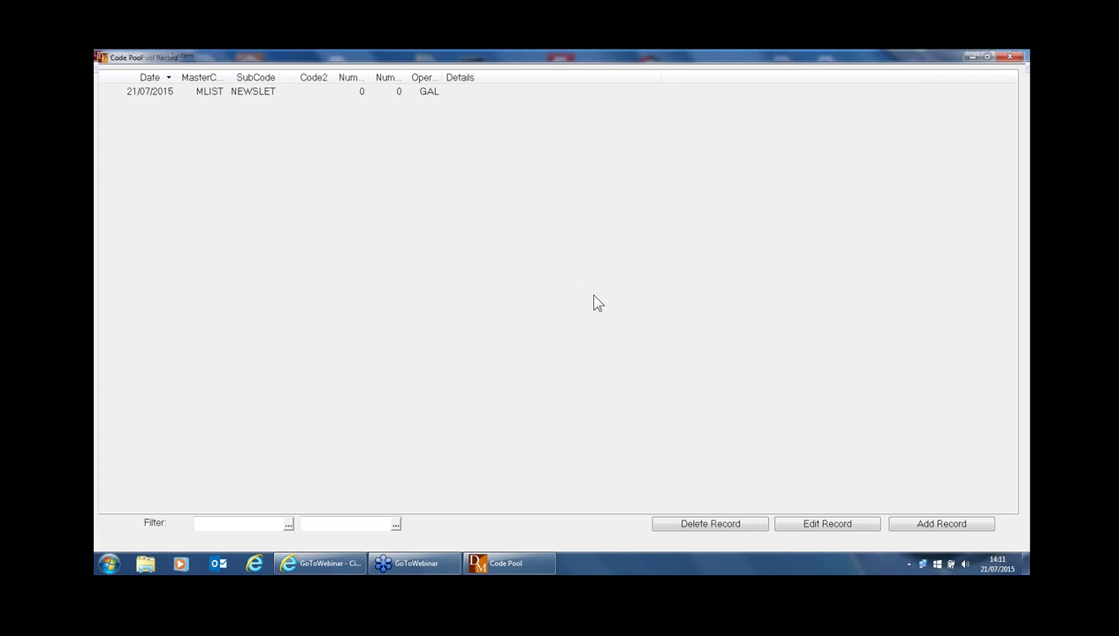
# Close Code Pool and the donor form, maximize the main window, and show the Housekeeping menu.
pyautogui.press('Escape')
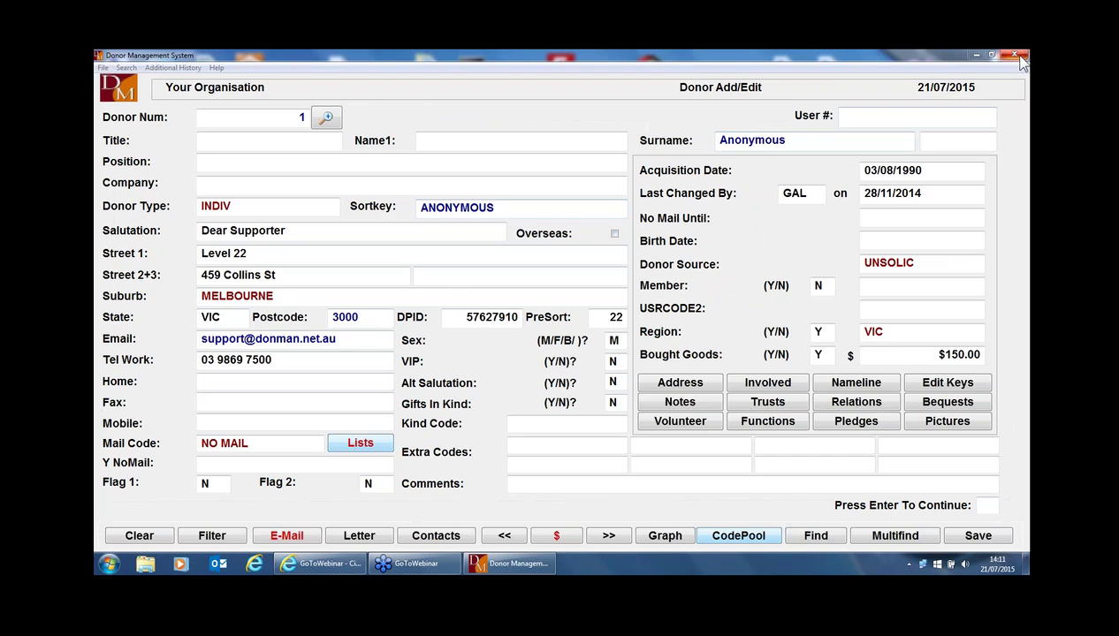
pyautogui.press('Escape')
pyautogui.click(585, 347)
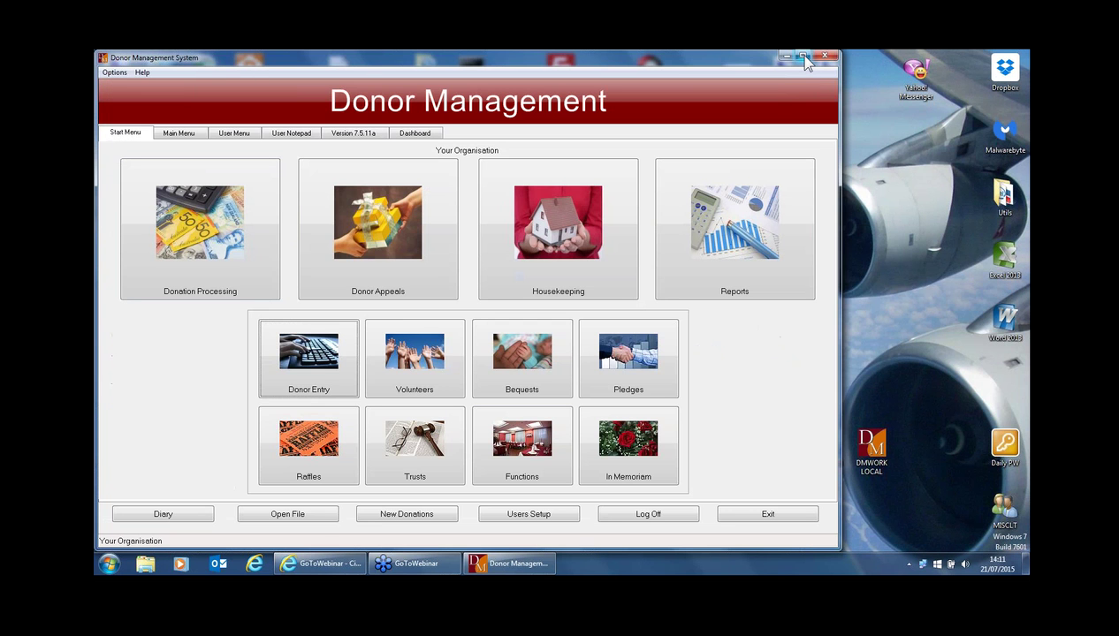
pyautogui.click(804, 56)
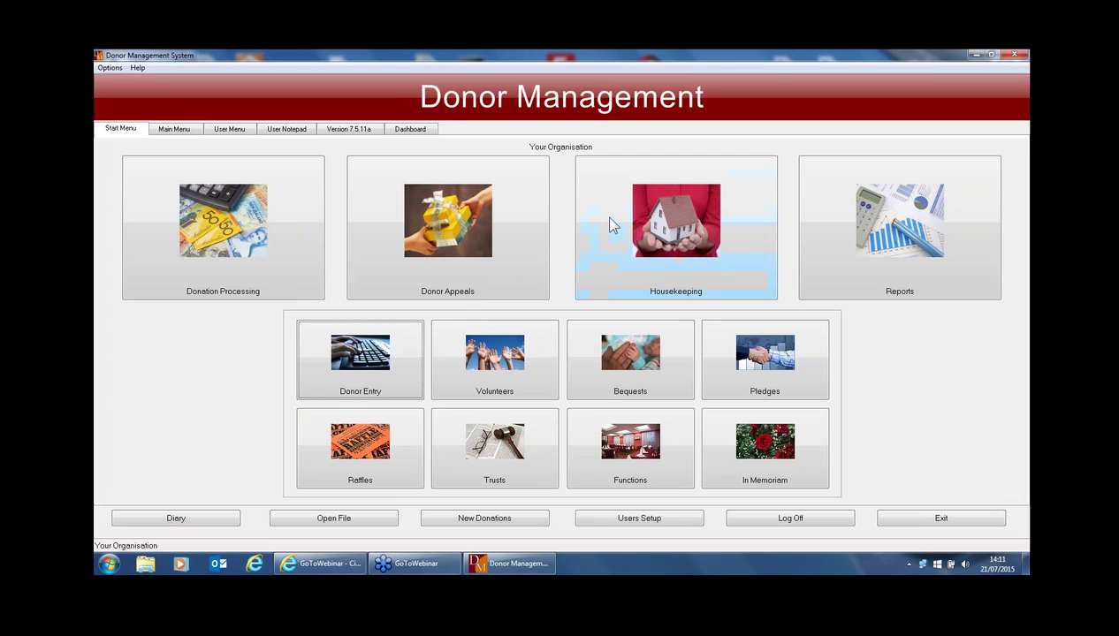
pyautogui.click(602, 214)
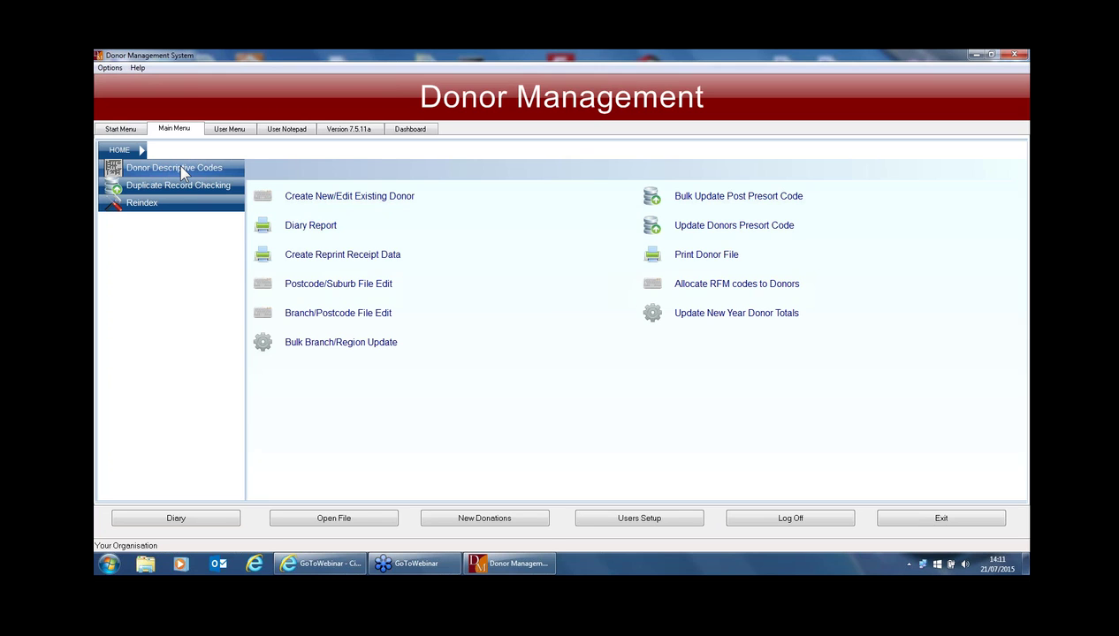
# Go through Donor Descriptive Codes and Additional Code Menu to Add/Edit Codepool Master Codes.
pyautogui.click(181, 169)
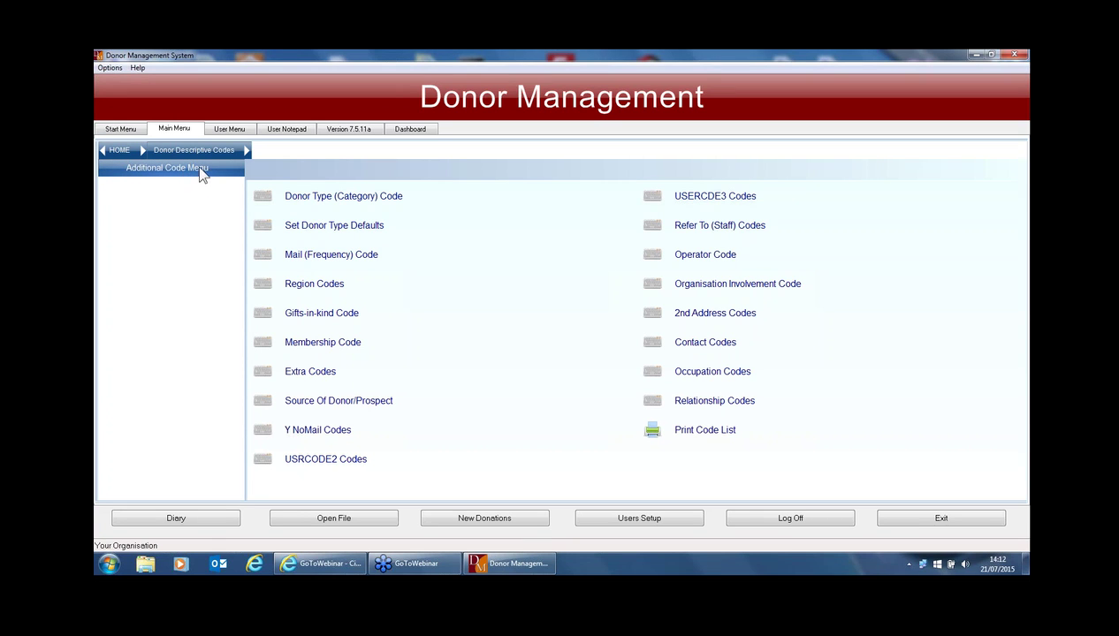
pyautogui.click(222, 173)
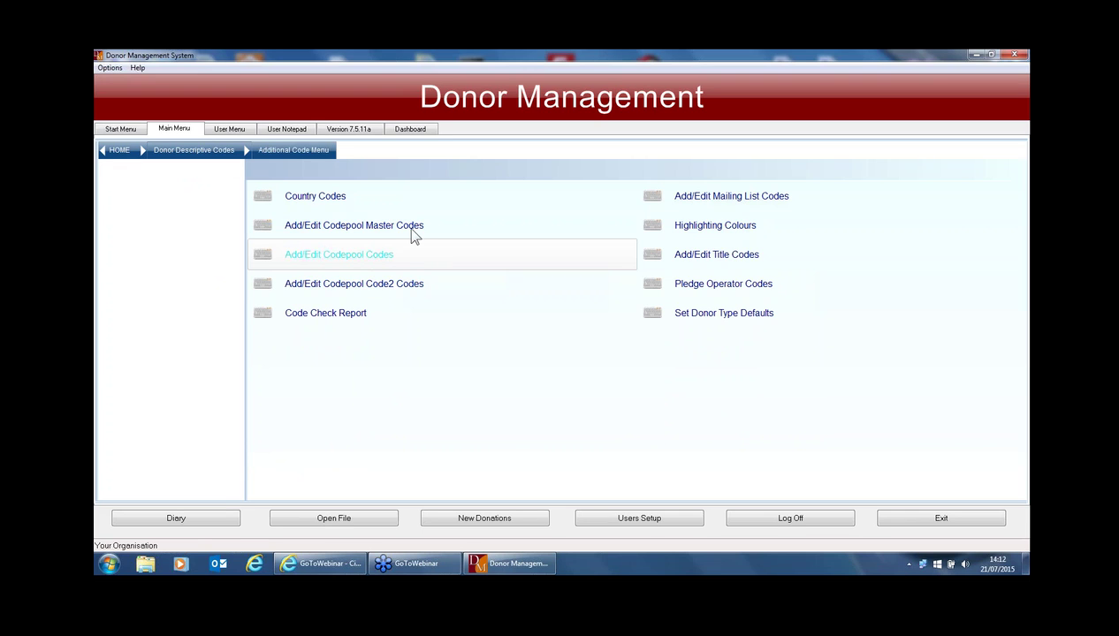
pyautogui.click(344, 228)
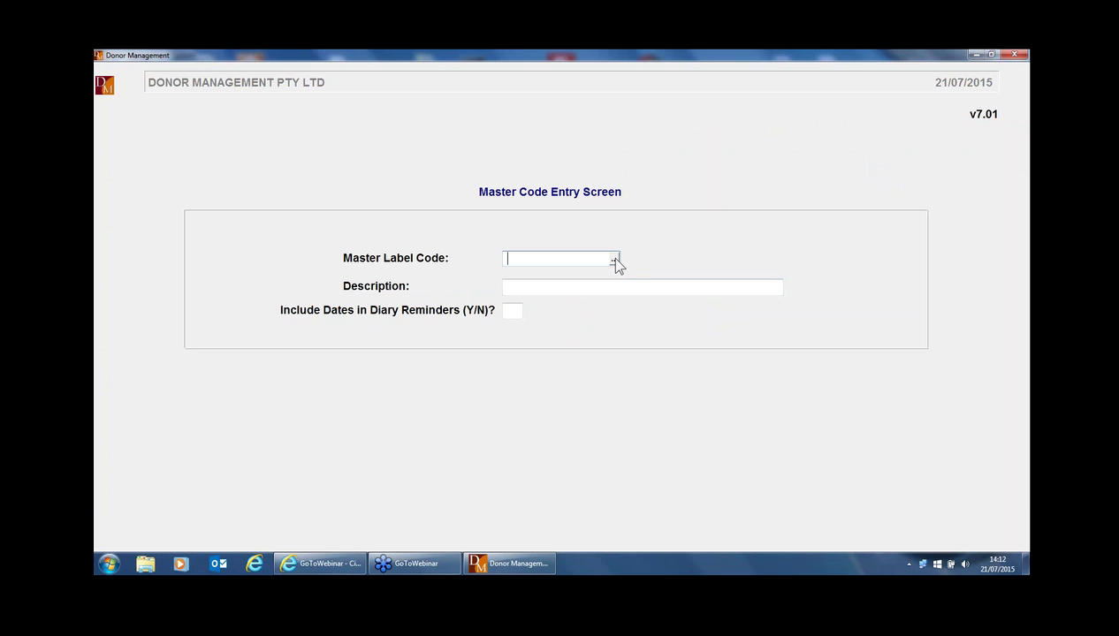
# Browse the master code list, highlight SVY_Q01, cancel, and close the Master Code Entry Screen.
pyautogui.click(614, 259)
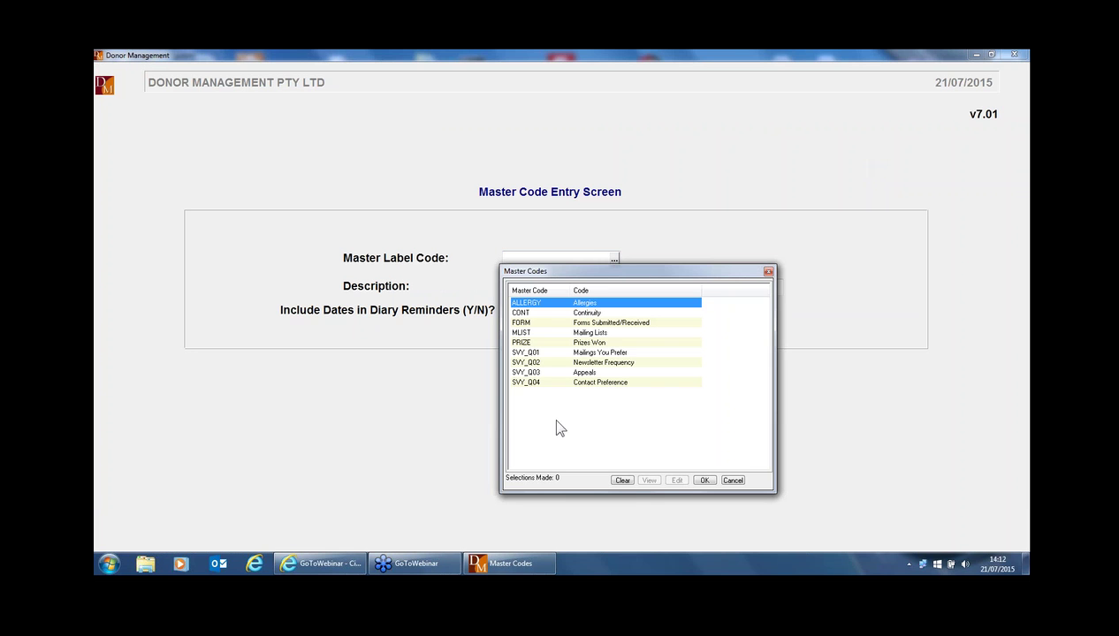
pyautogui.click(530, 353)
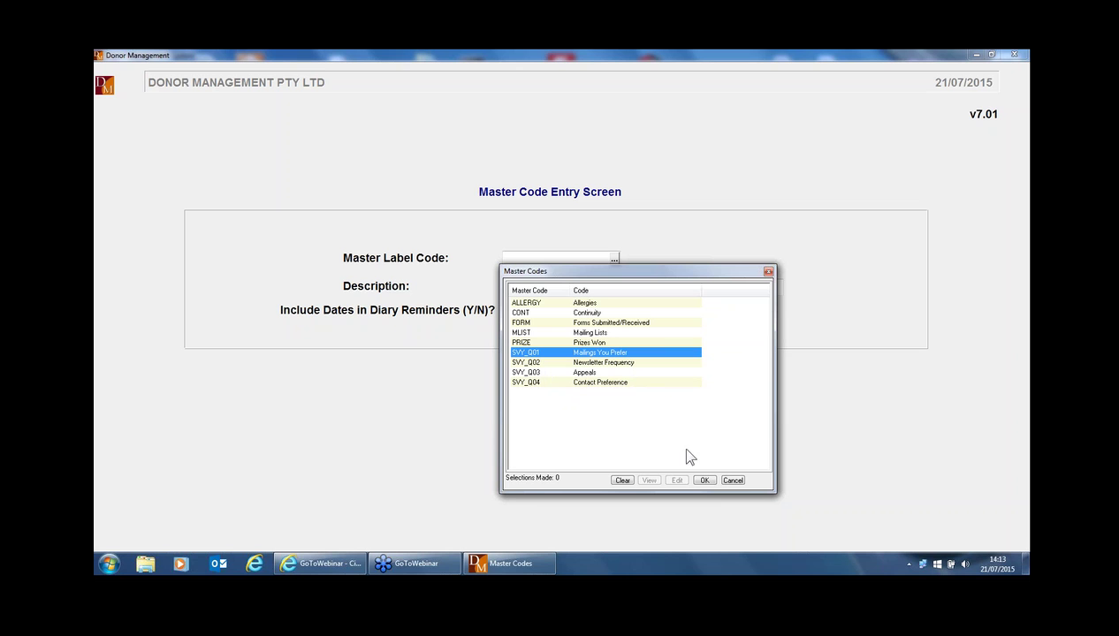
pyautogui.click(732, 480)
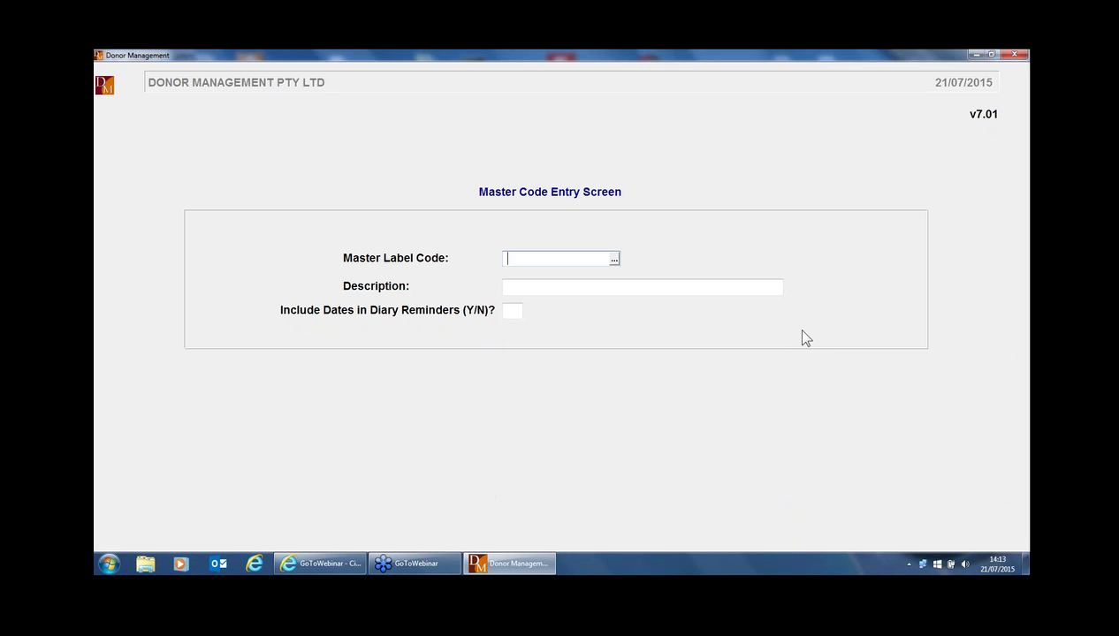
pyautogui.click(1019, 55)
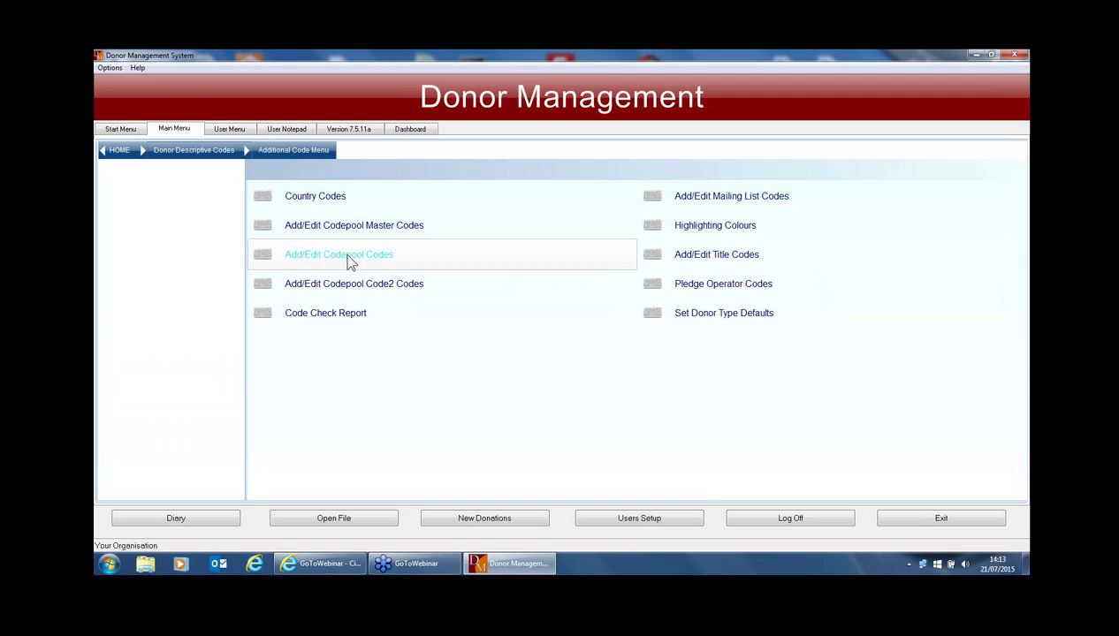
pyautogui.click(348, 256)
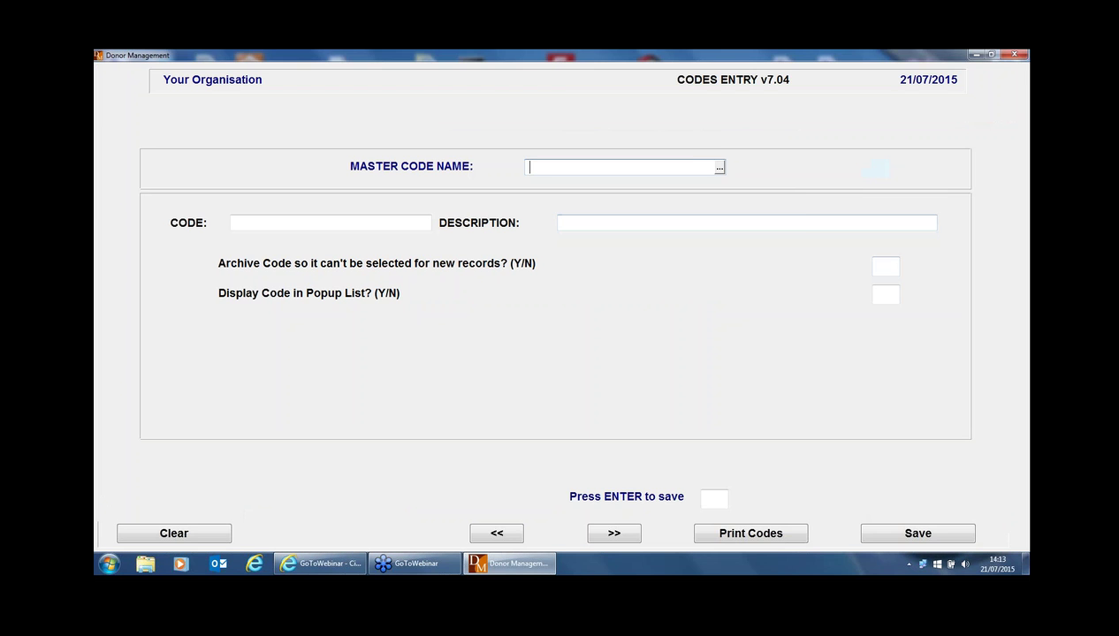
pyautogui.click(719, 170)
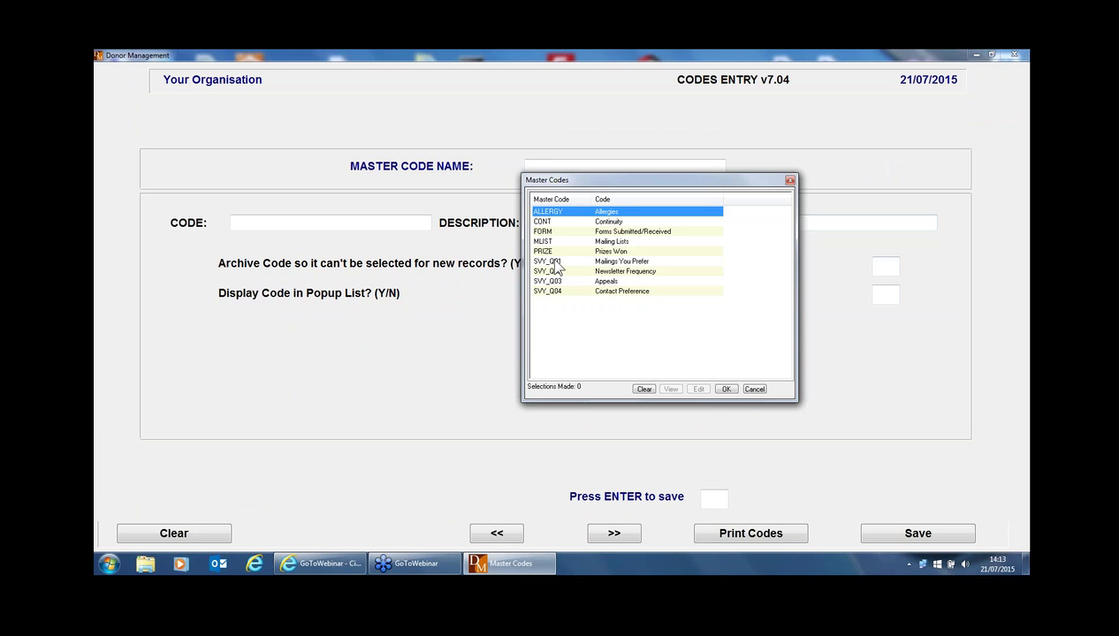
pyautogui.doubleClick(554, 263)
pyautogui.click(406, 226)
pyautogui.click(425, 226)
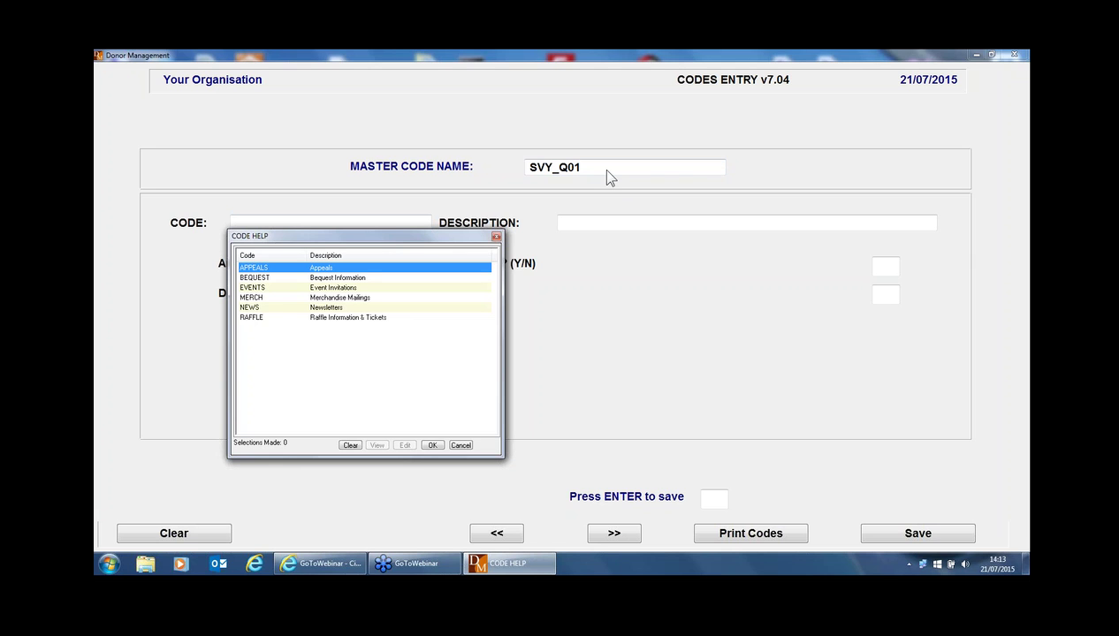
pyautogui.click(461, 445)
pyautogui.click(1015, 55)
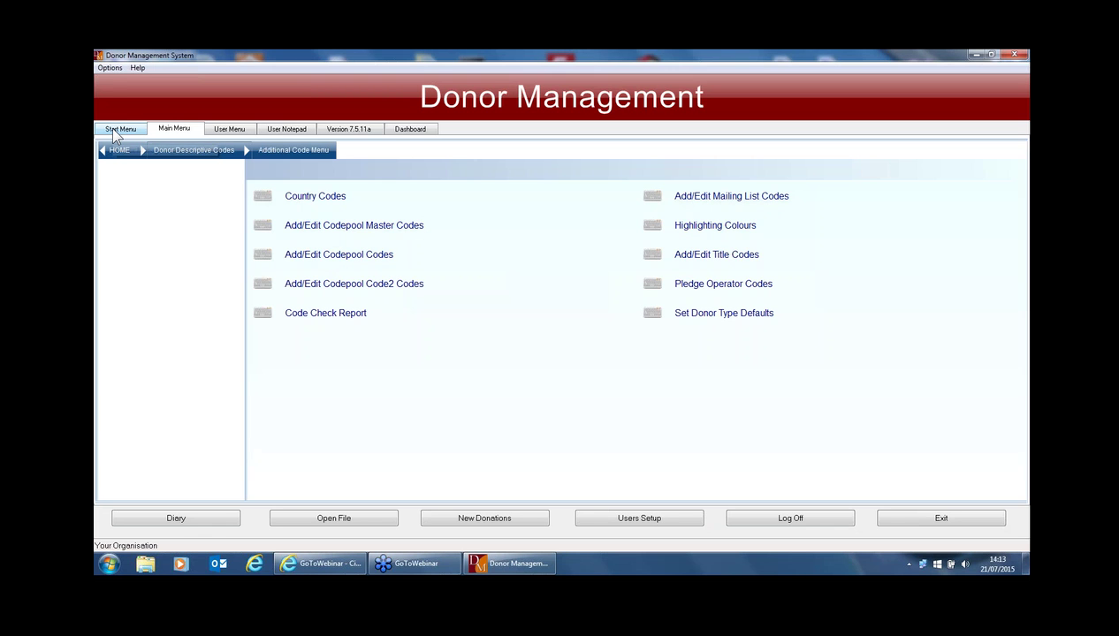
# From the Start Menu, page through Donor Entry to donor 5 and open its Code Pool.
pyautogui.click(113, 131)
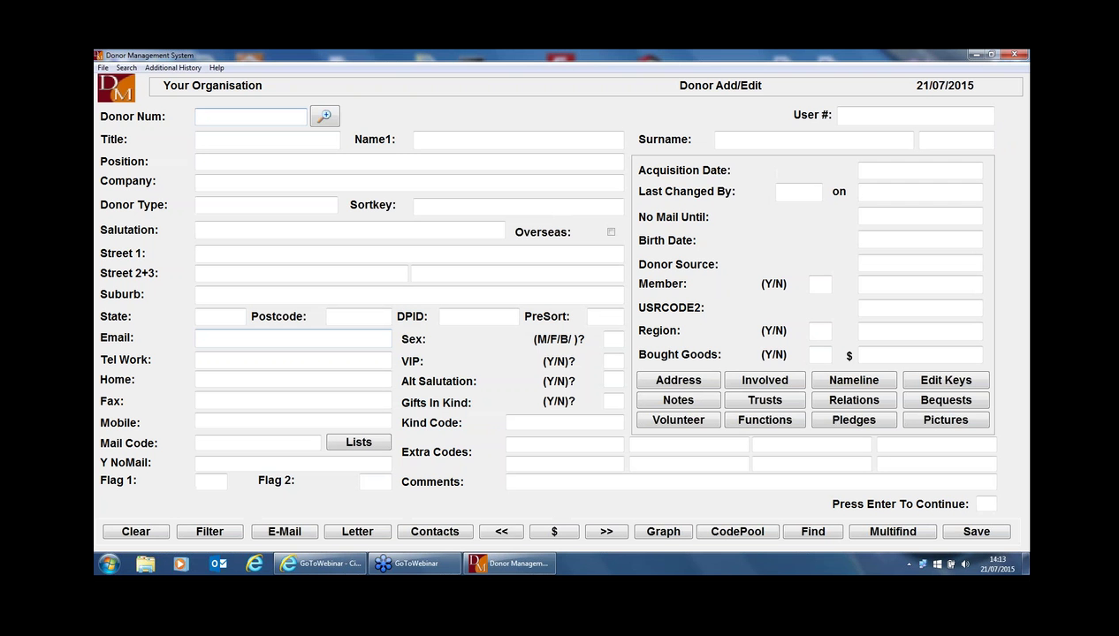
pyautogui.press('pagedown')
pyautogui.press('pagedown')
pyautogui.press('pagedown')
pyautogui.press('pagedown')
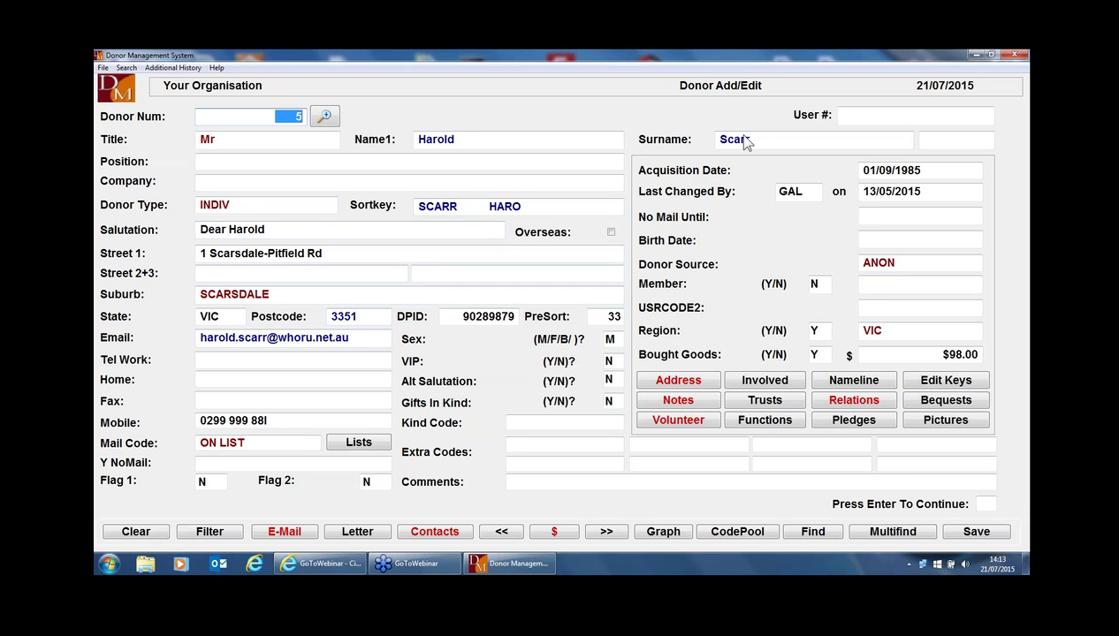
pyautogui.click(739, 534)
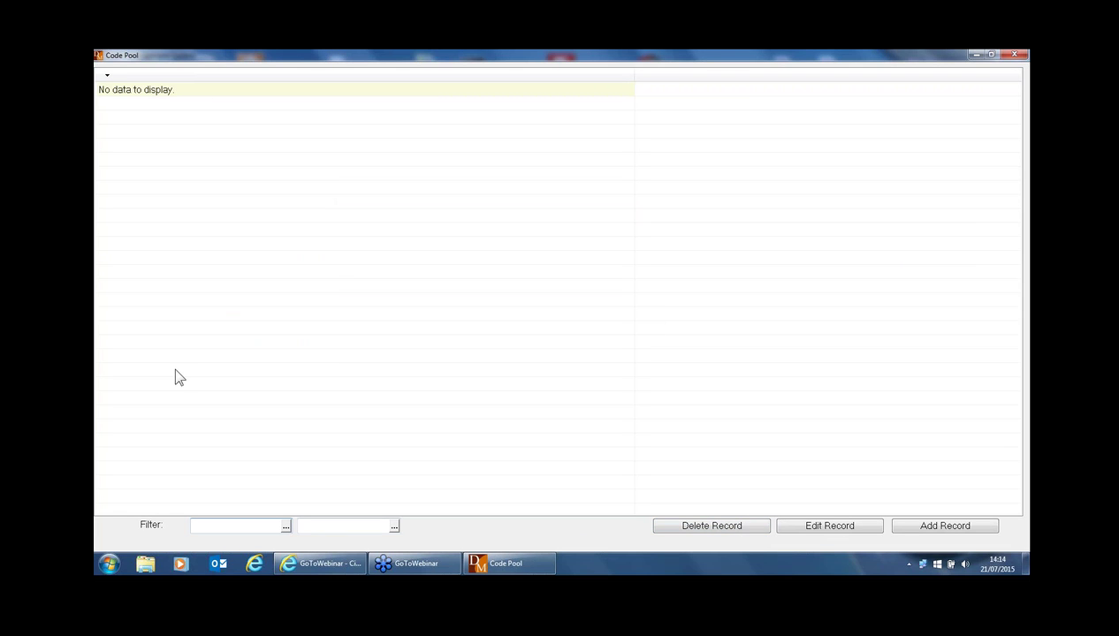
# Add and save a Code Pool record with master code SVY_Q01 and sub-code APPEALS.
pyautogui.click(944, 526)
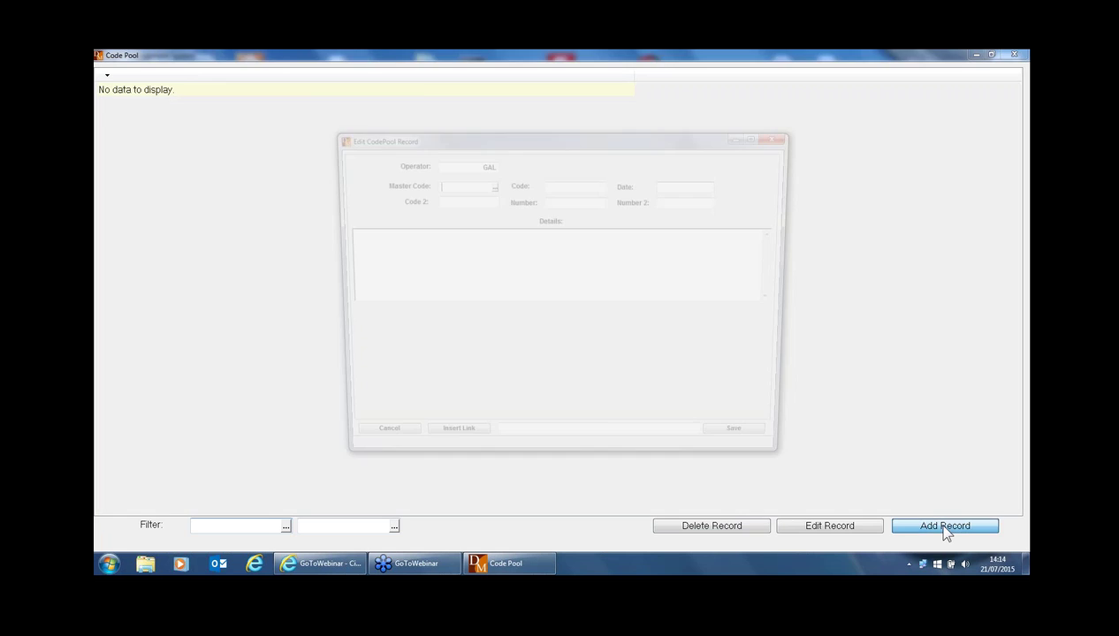
pyautogui.click(420, 121)
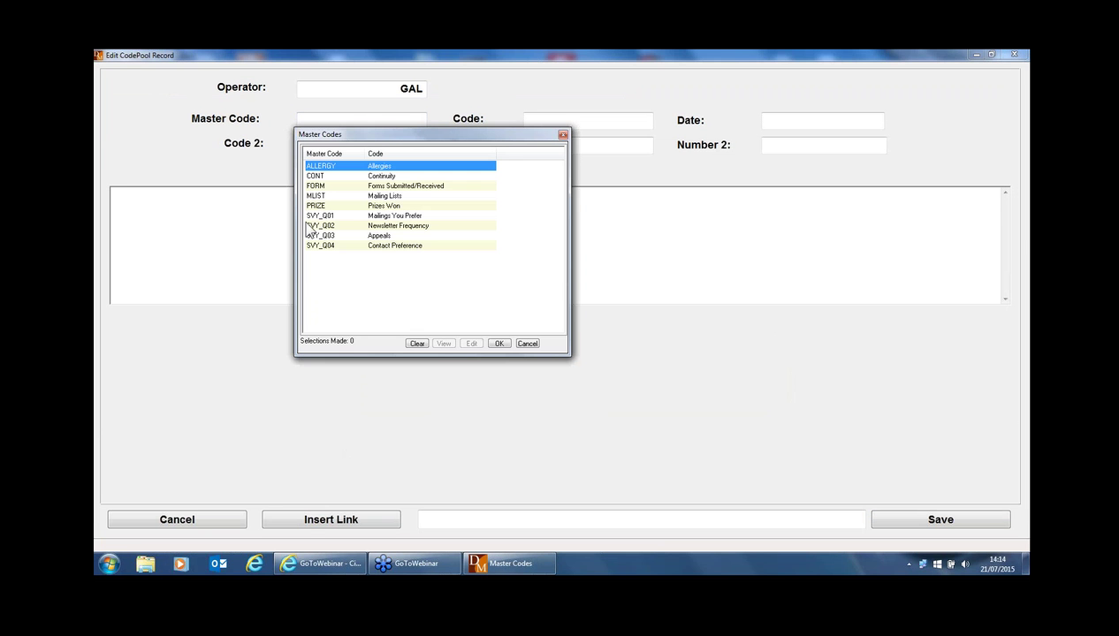
pyautogui.doubleClick(319, 216)
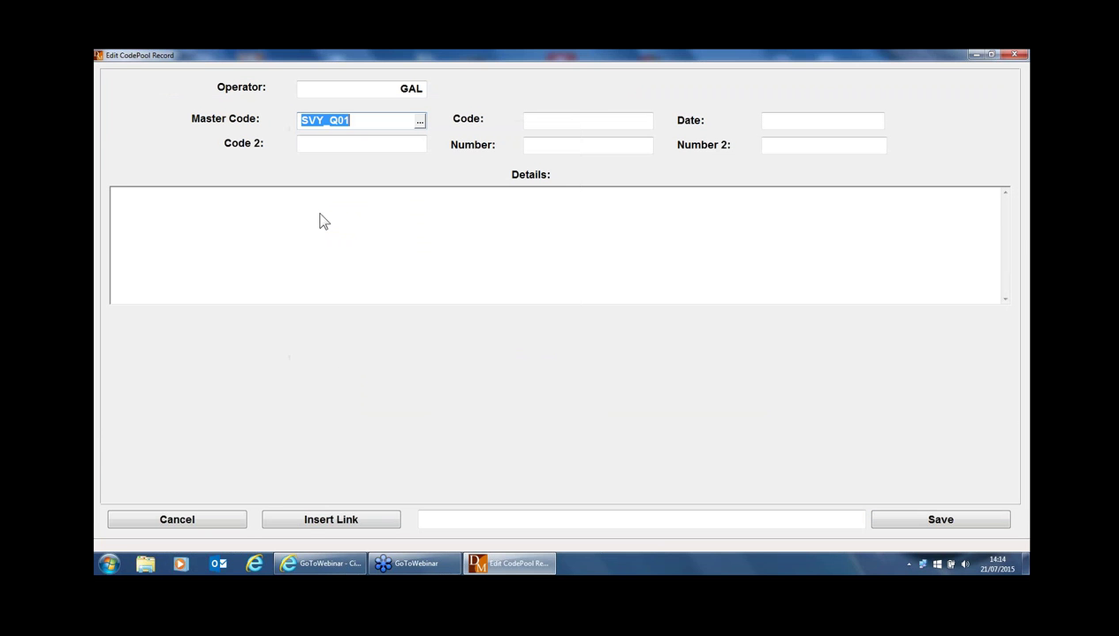
pyautogui.click(594, 127)
pyautogui.click(645, 120)
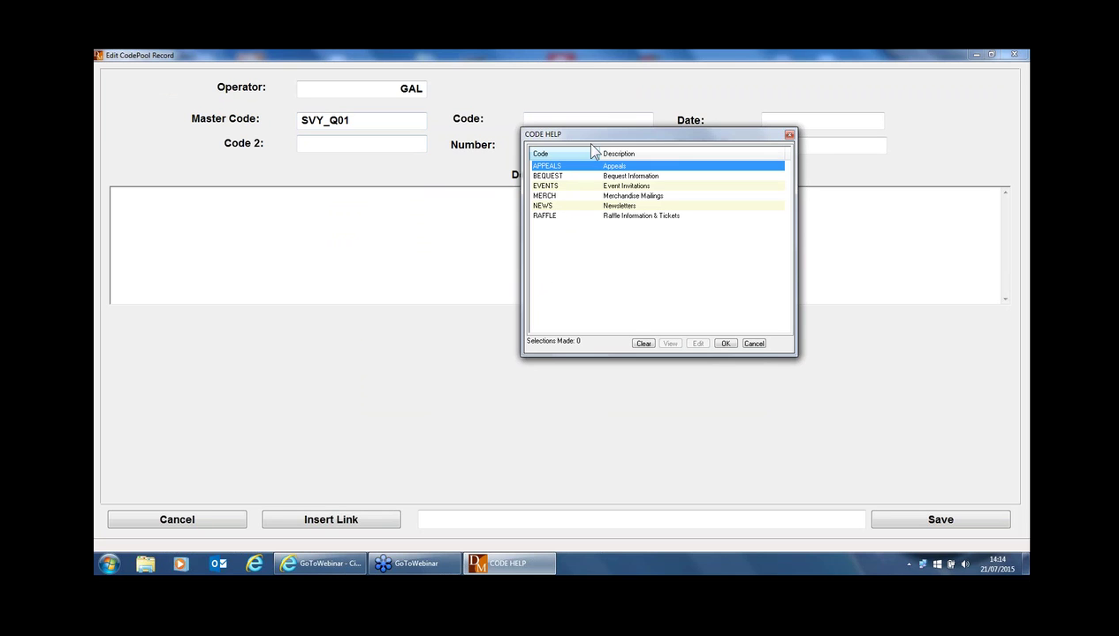
pyautogui.doubleClick(546, 167)
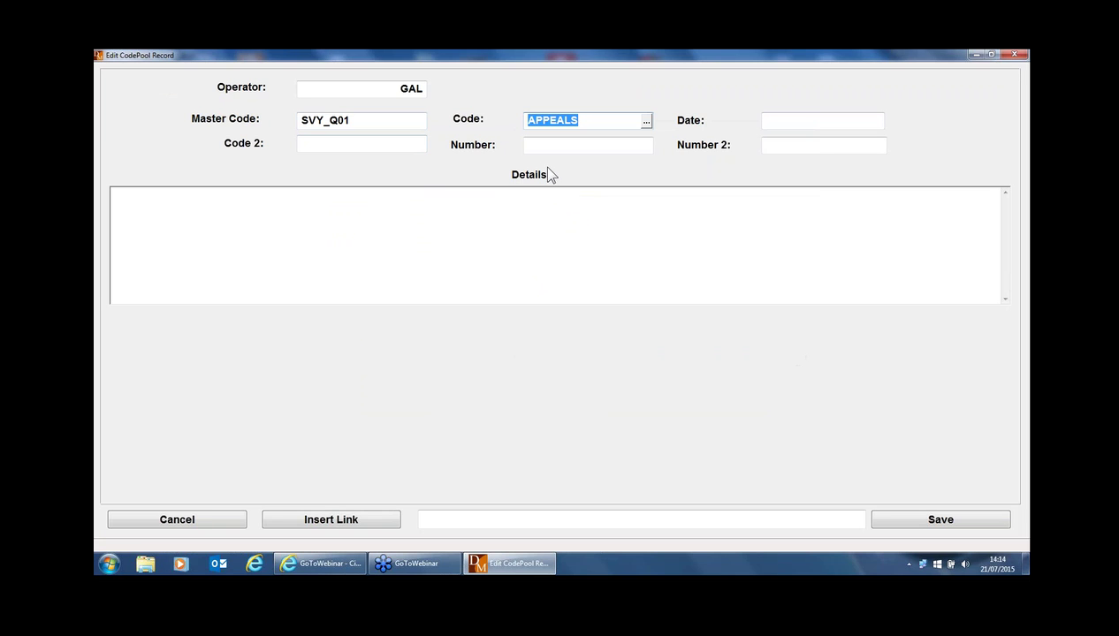
pyautogui.press('Tab')
pyautogui.press('Tab')
pyautogui.press('Tab')
pyautogui.press('Tab')
pyautogui.press('Tab')
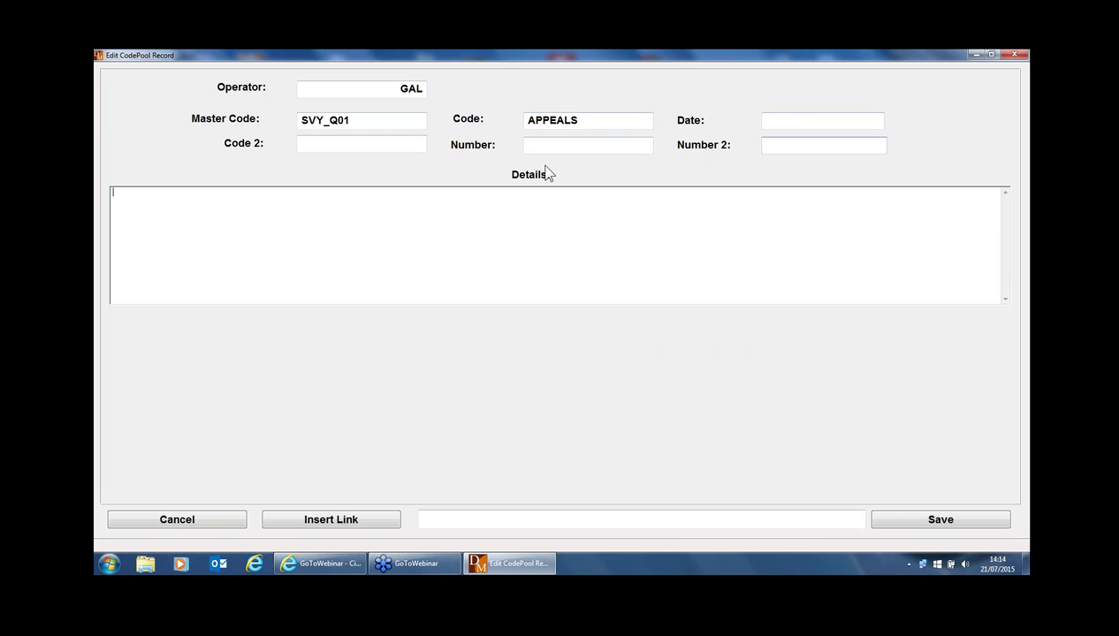
pyautogui.press('Return')
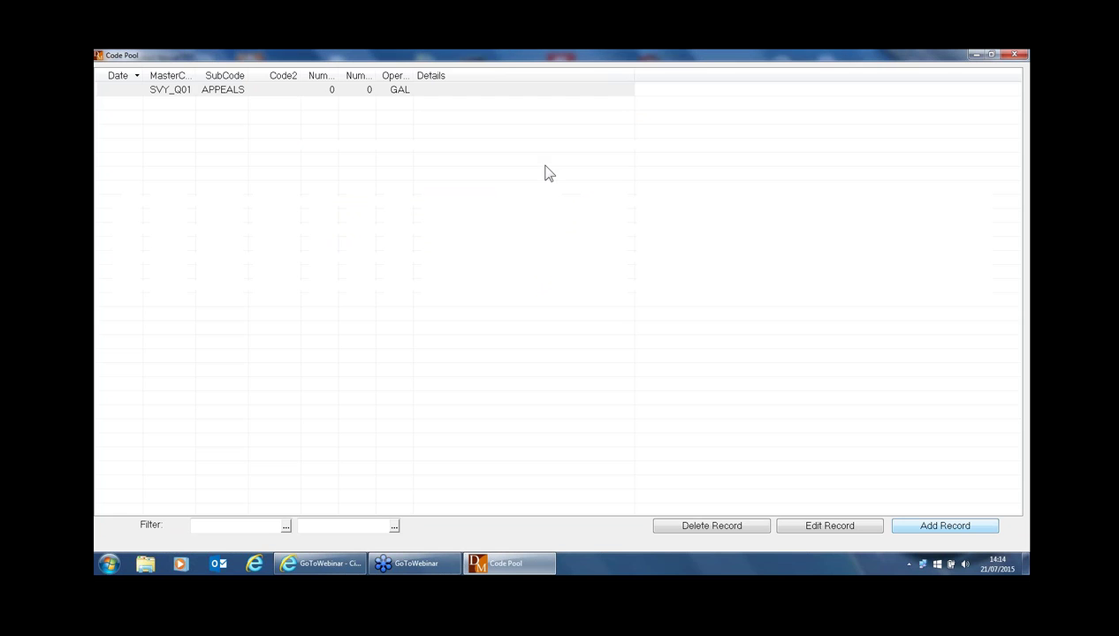